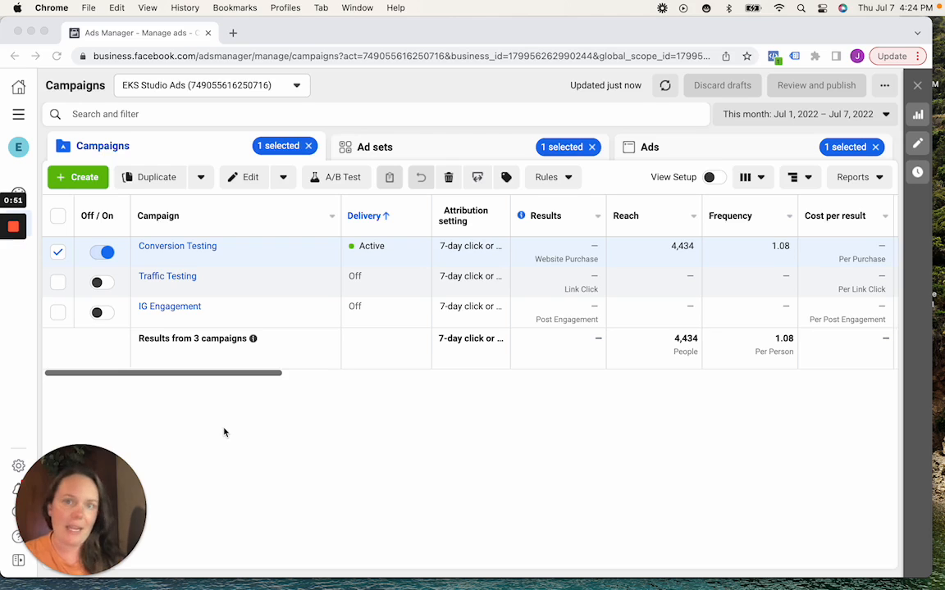
Step: Review the campaign table's metrics, including reach, frequency, amount spent, link clicks, CPC and CTR, for Conversion Testing
left_click(218, 379)
mouse_move(238, 377)
left_mouse_down()
mouse_move(337, 394)
mouse_move(251, 388)
left_mouse_up()
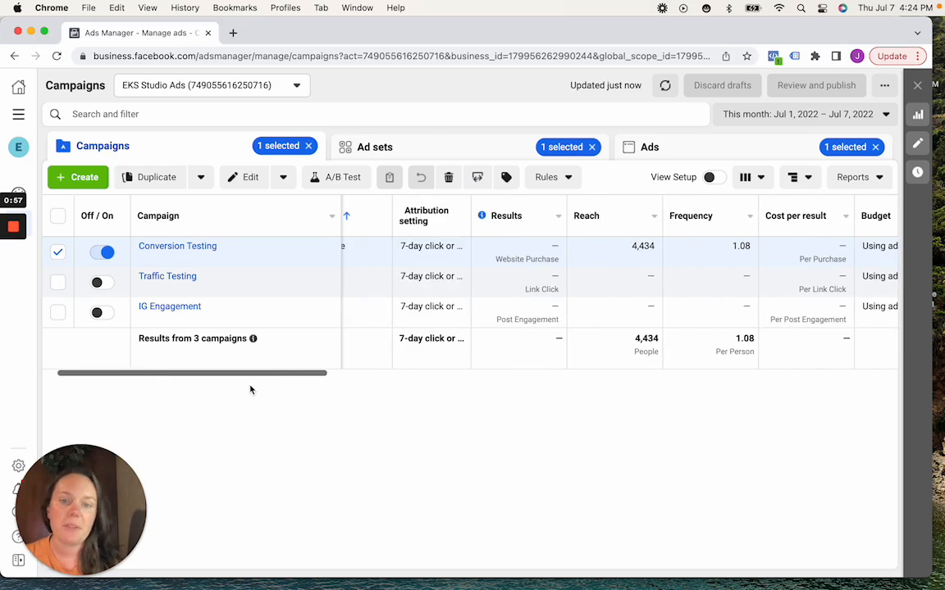
left_click(761, 177)
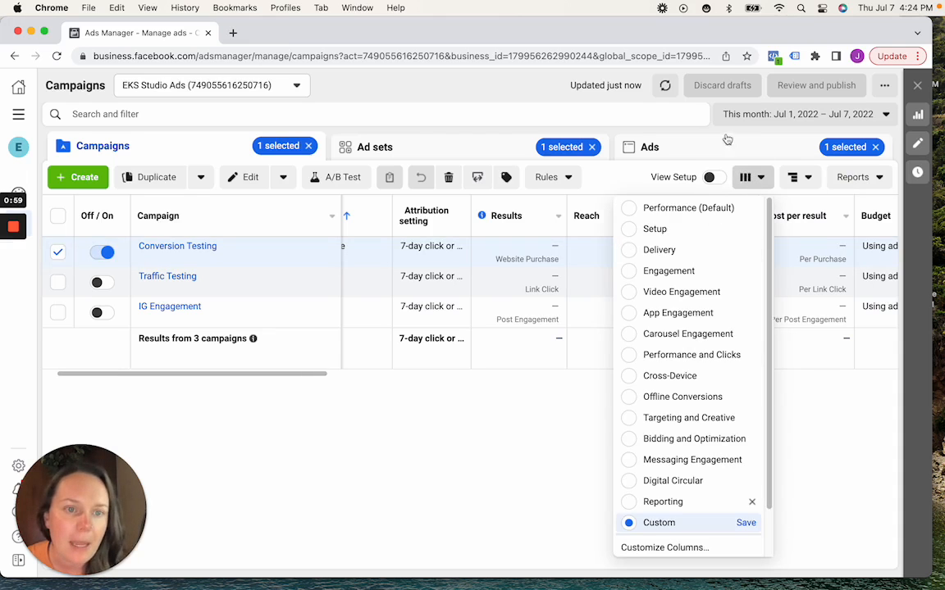
left_click(708, 356)
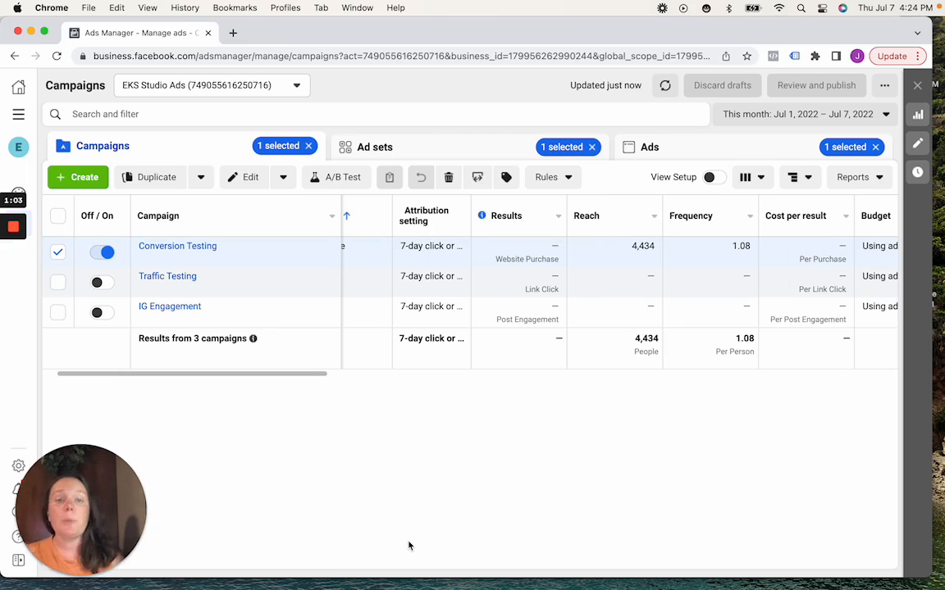
left_click_drag(293, 374, 364, 374)
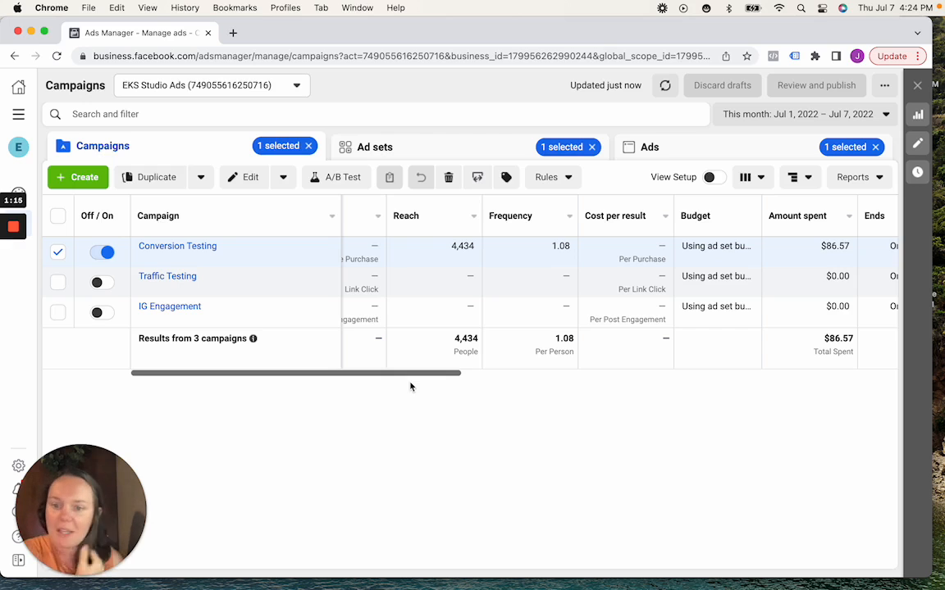
left_click_drag(453, 374, 489, 375)
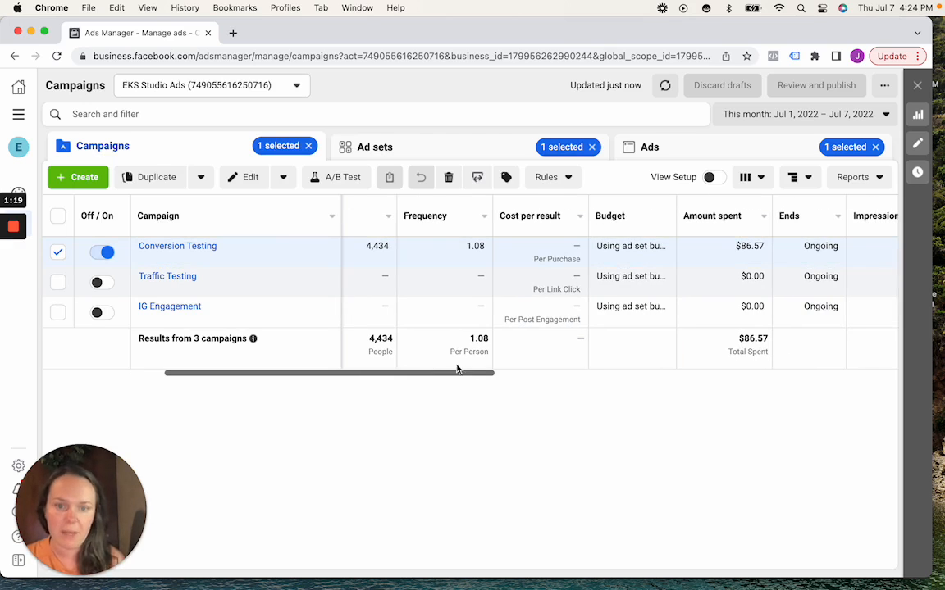
left_click_drag(460, 374, 628, 376)
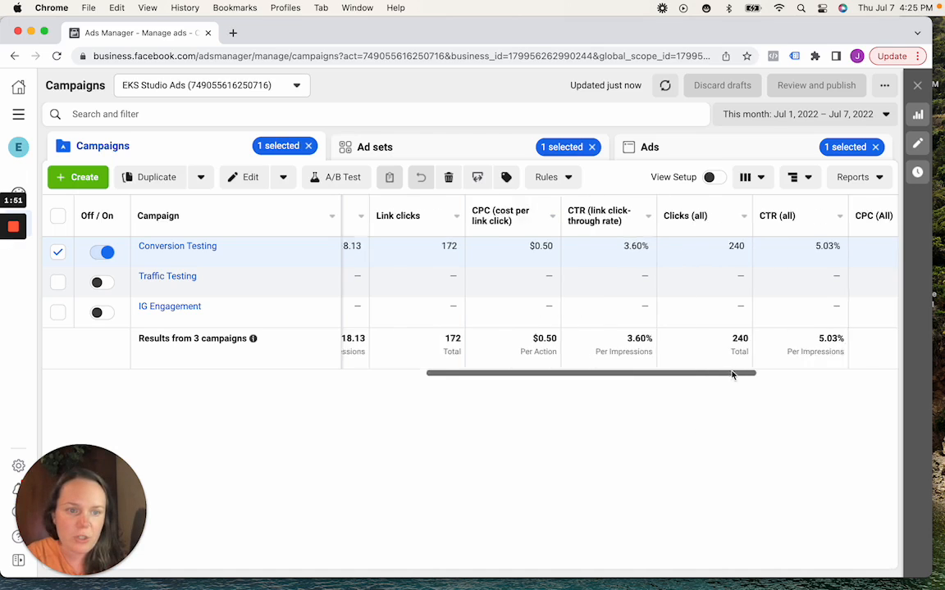
left_click_drag(713, 373, 815, 374)
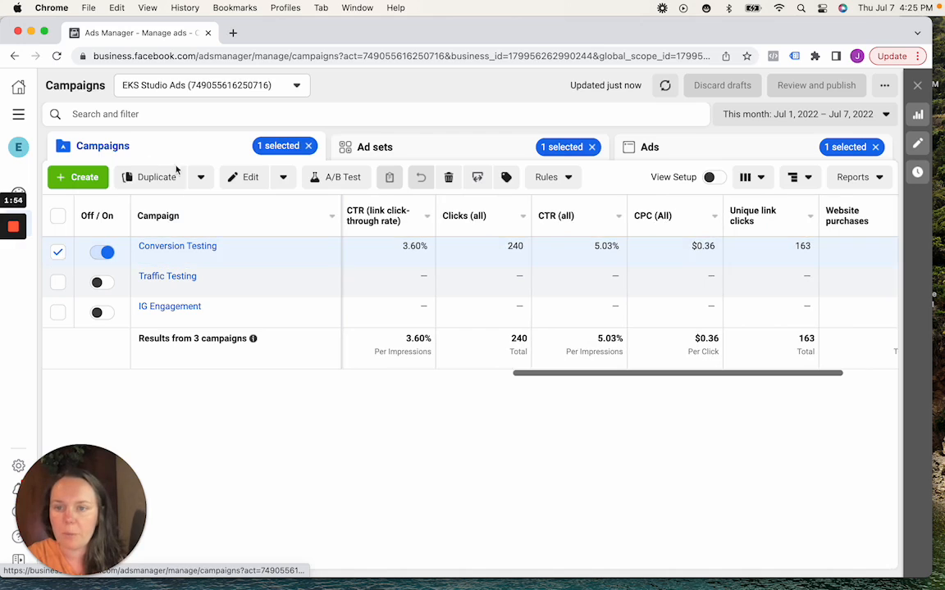
Step: Open the ad sets of the Conversion Testing campaign and compare their delivery, budget, spend, click and purchase metrics
left_click_drag(178, 249, 388, 286)
left_click(197, 247)
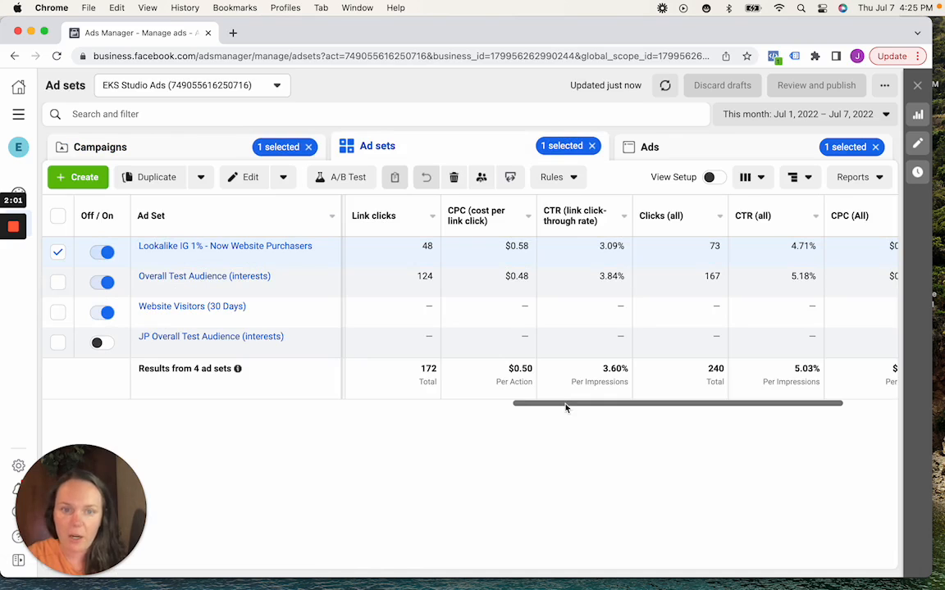
left_click_drag(581, 410, 92, 436)
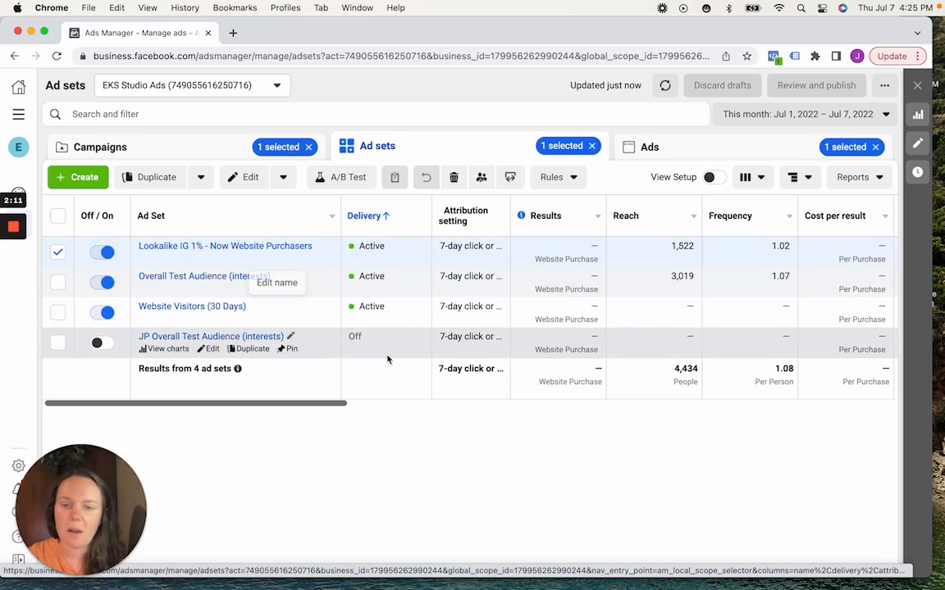
left_click_drag(277, 403, 358, 401)
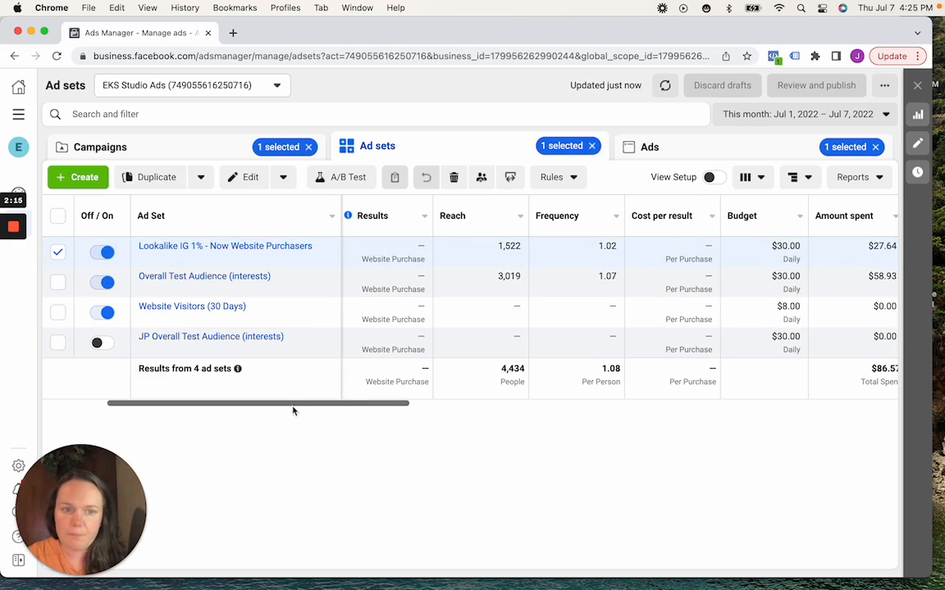
left_click_drag(293, 410, 909, 386)
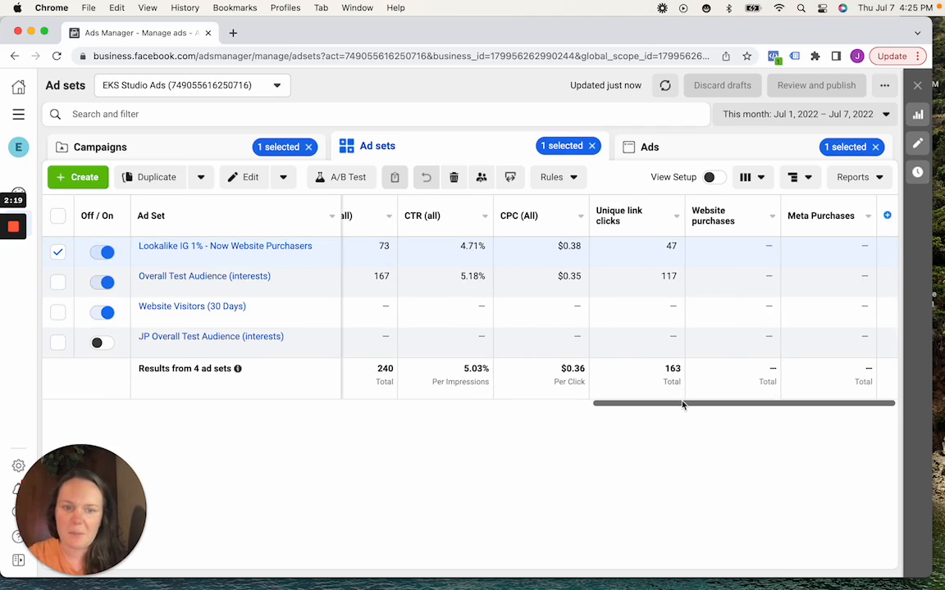
left_click_drag(682, 404, 592, 414)
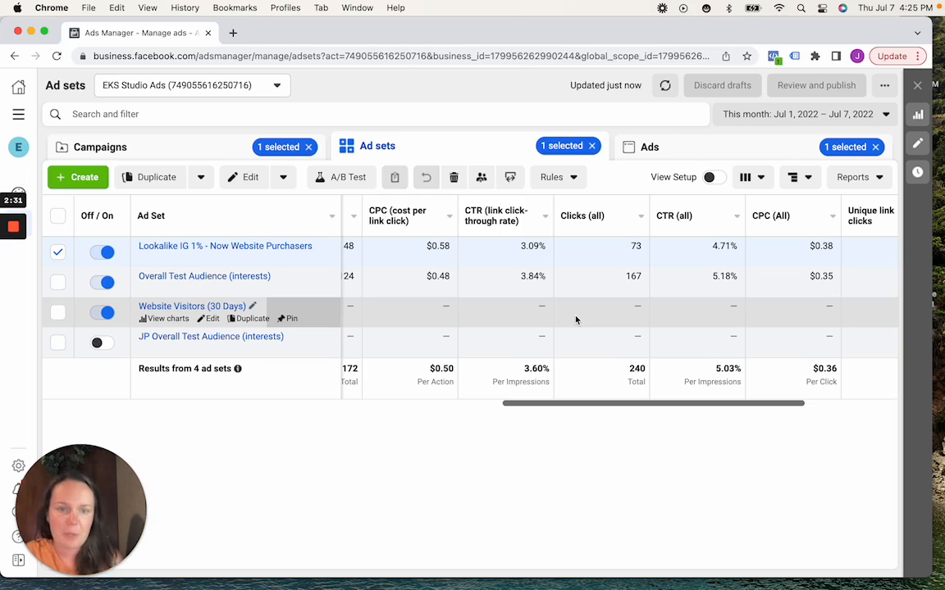
left_click_drag(550, 404, 269, 429)
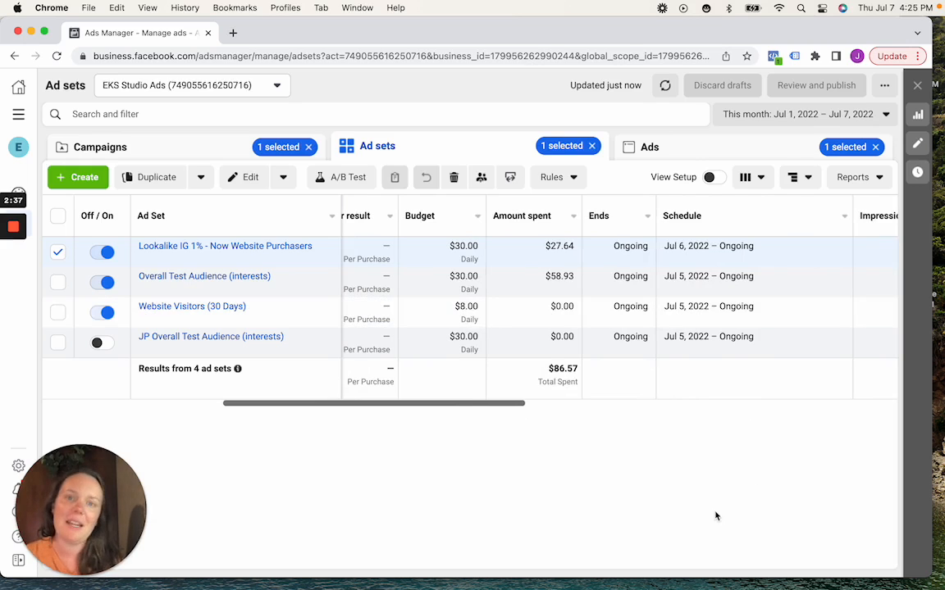
Step: Open column customization for the ad sets table, search for "Init" and add the total Checkouts initiated metric
left_click(745, 180)
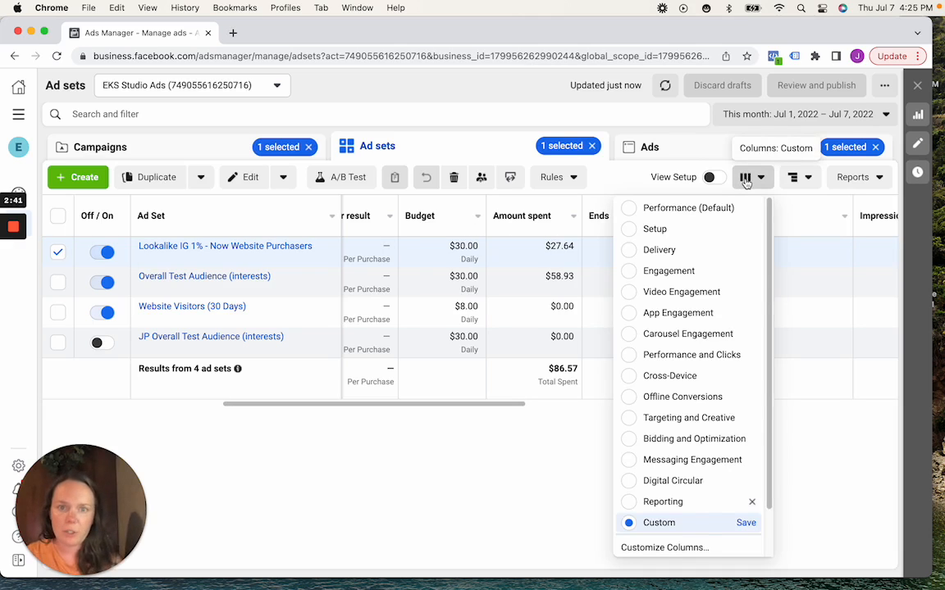
left_click(663, 548)
mouse_move(416, 493)
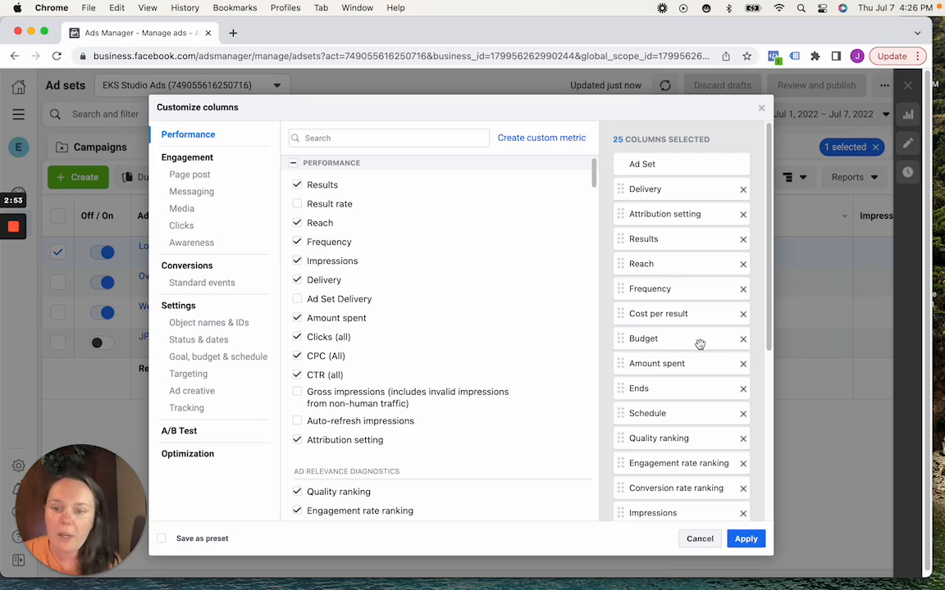
left_click(358, 137)
type("In")
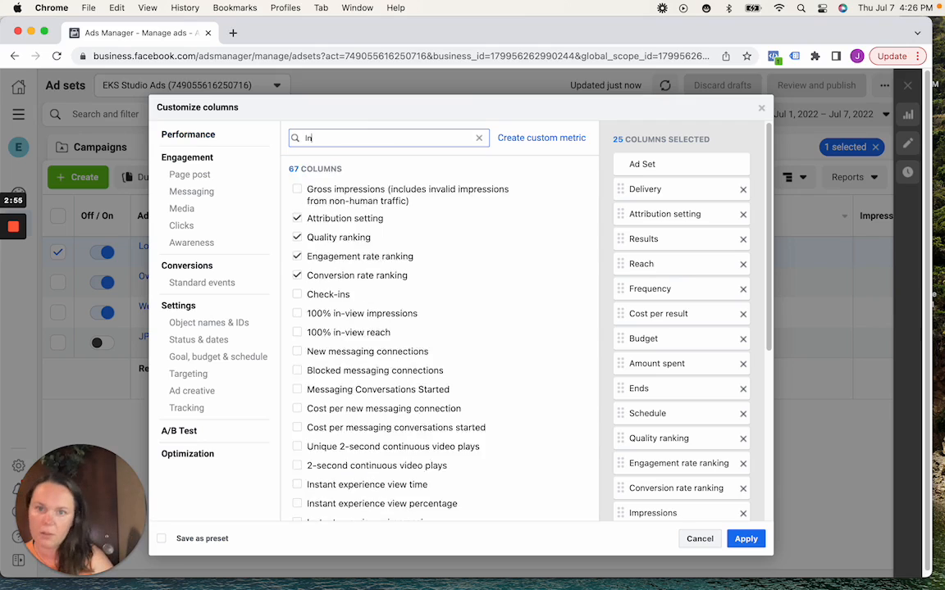
type("it")
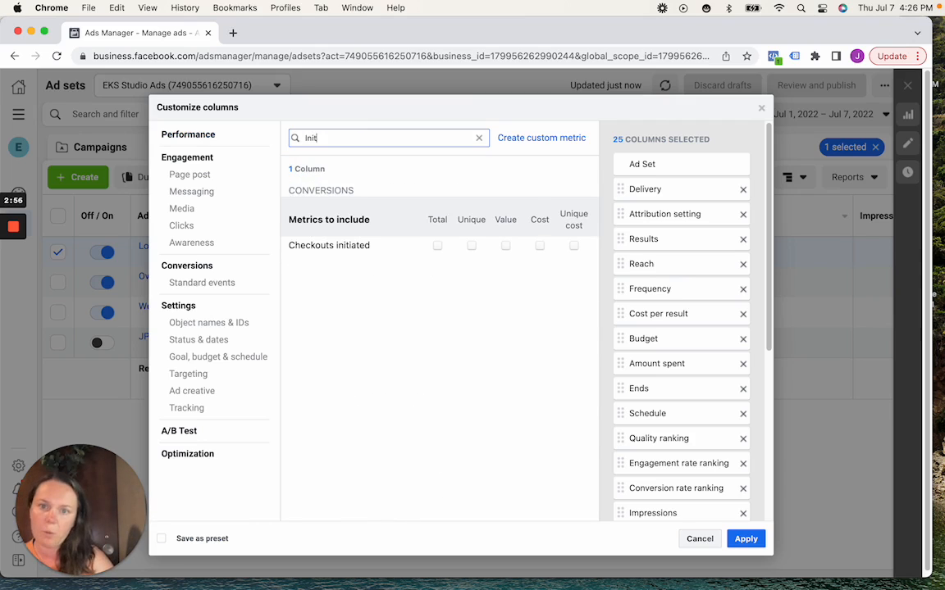
left_click(437, 246)
Step: Search the available metrics for "Add" and include the total for Adds to cart
left_click_drag(413, 140, 274, 139)
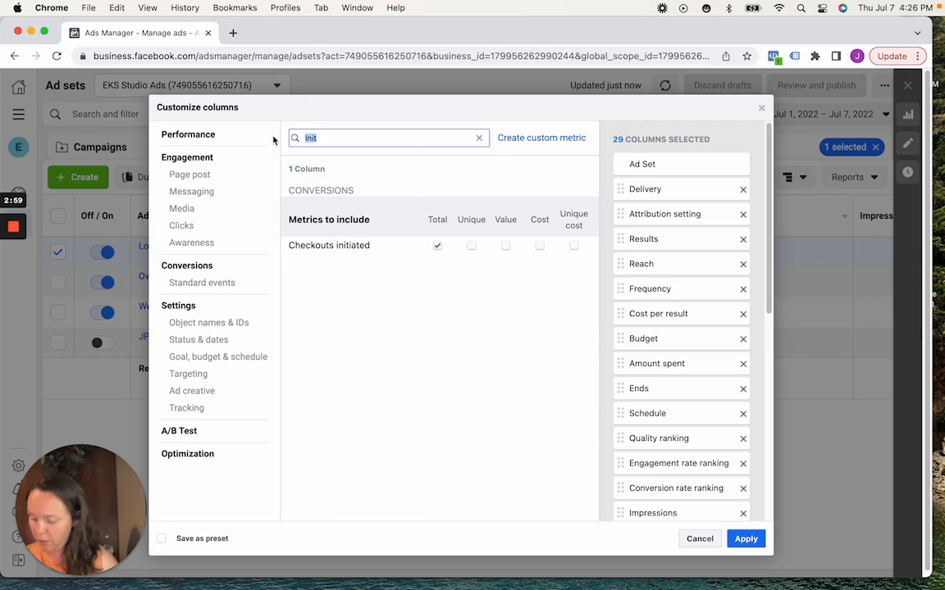
type("Add")
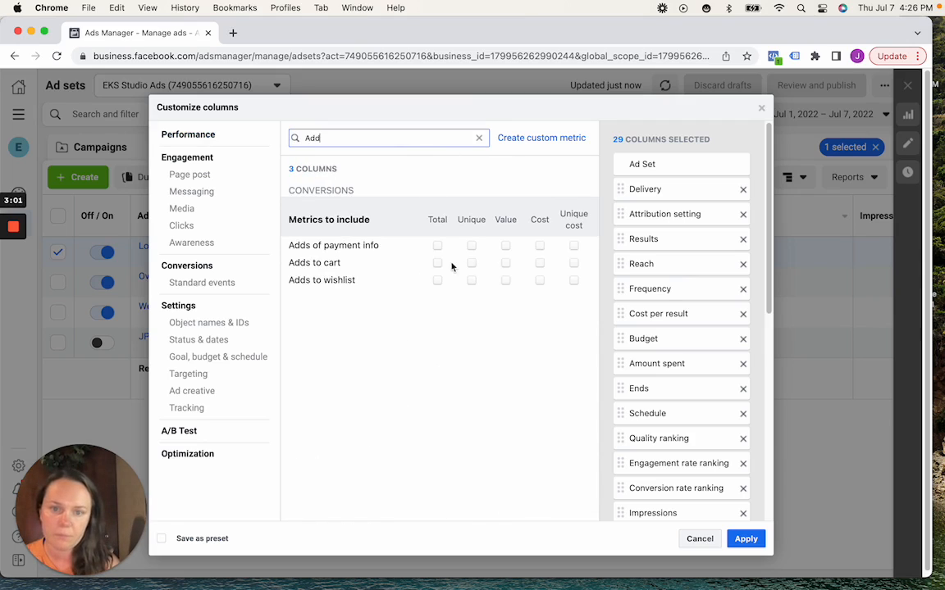
left_click(437, 262)
Step: Search the available metrics for "Pur" and include the totals for Purchases and Purchase ROAS (Return on ad spend)
left_click_drag(365, 138, 255, 131)
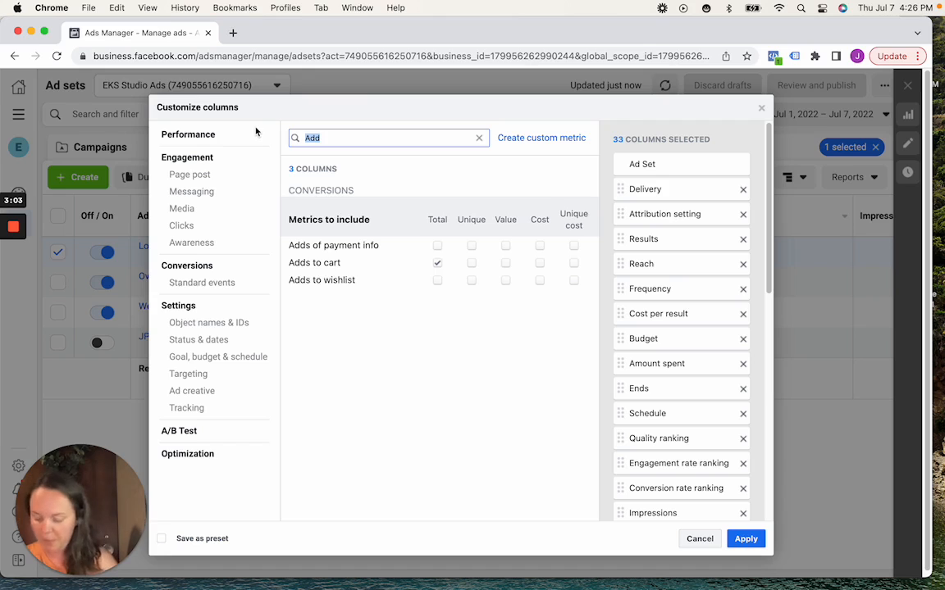
type("Pru")
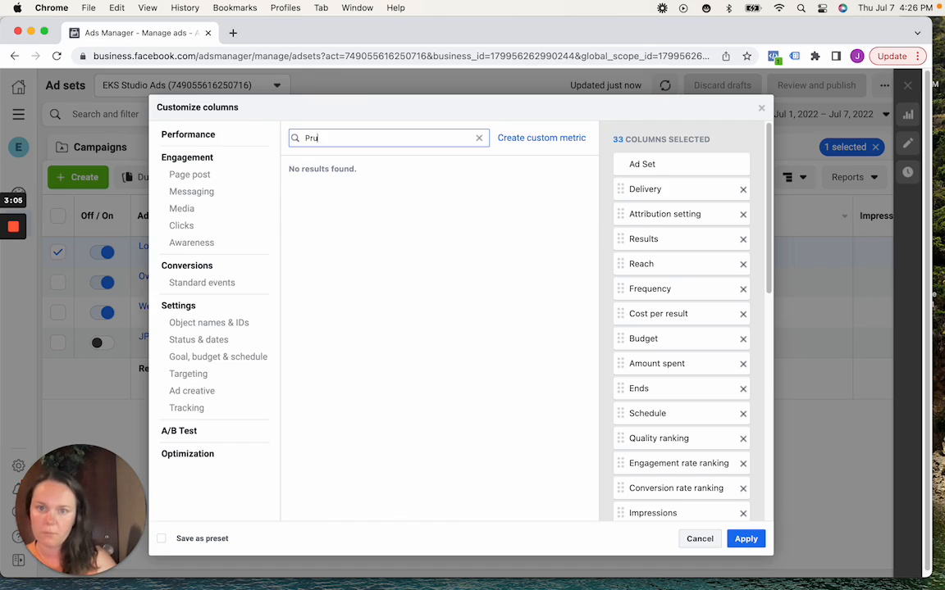
key("BackSpace")
key("BackSpace")
type("ur")
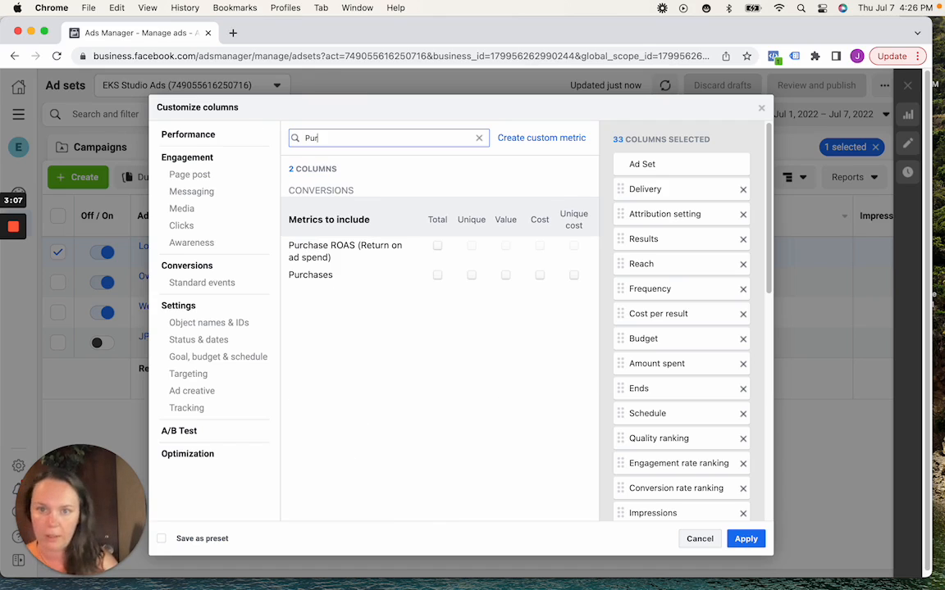
left_click(437, 275)
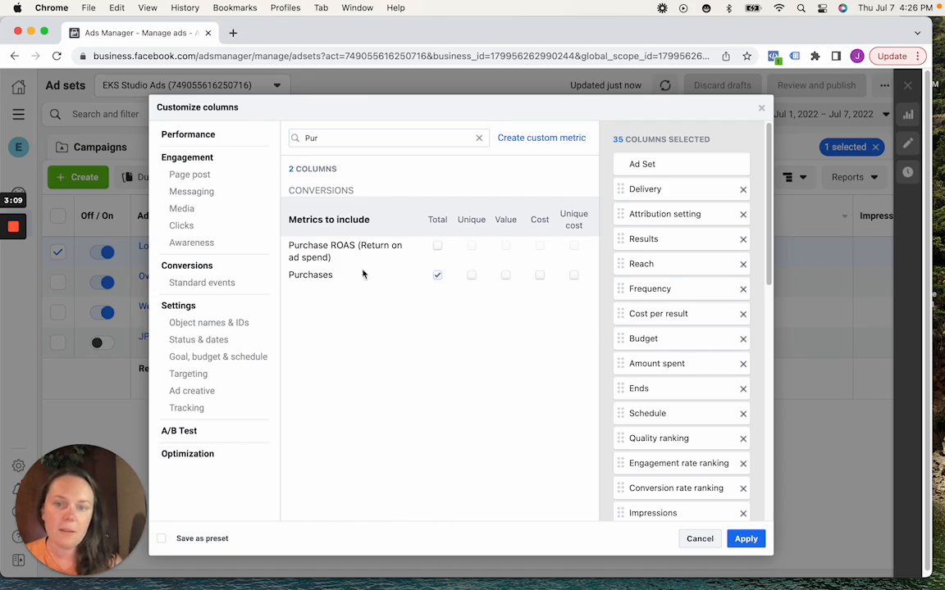
left_click(437, 246)
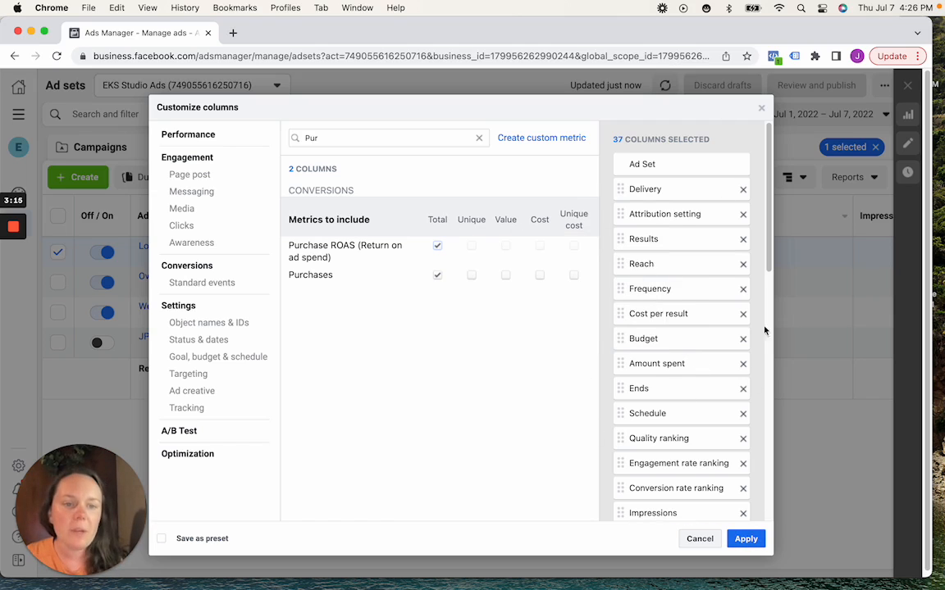
Step: Exclude the website and offline breakdowns from Checkouts Initiated in the selected columns, keeping Meta Checkouts Initiated
scroll(656, 290, "down", 2)
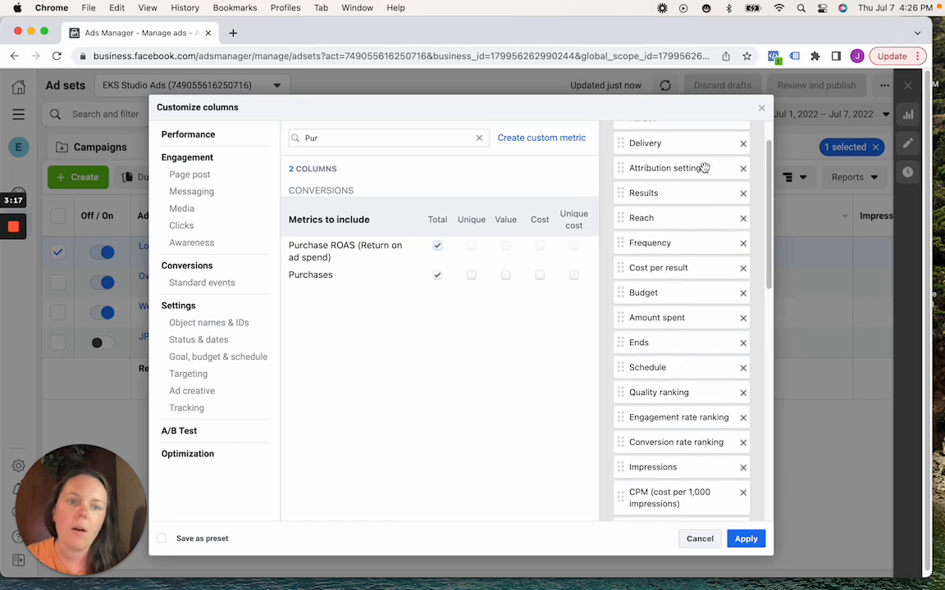
scroll(711, 209, "down", 5)
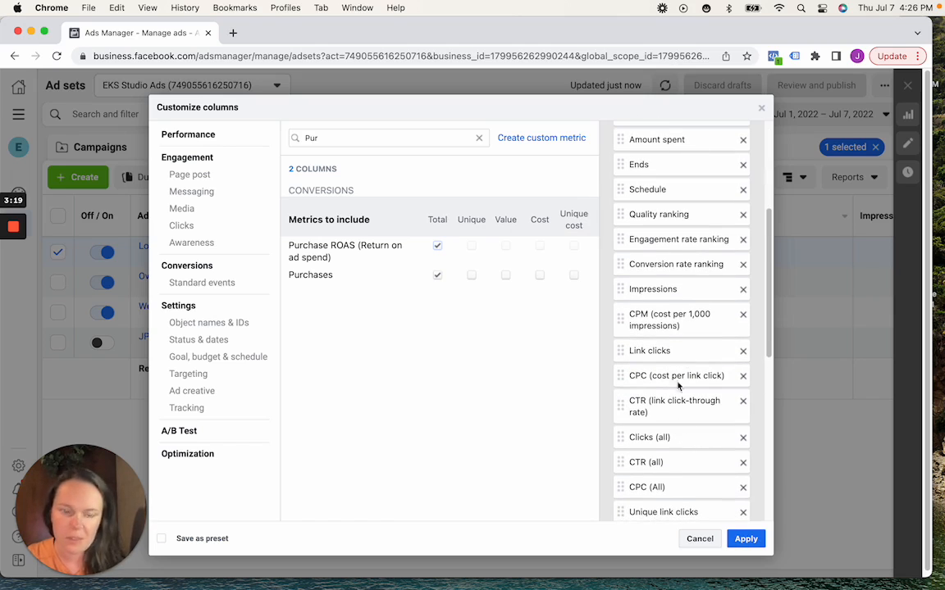
scroll(723, 254, "down", 2)
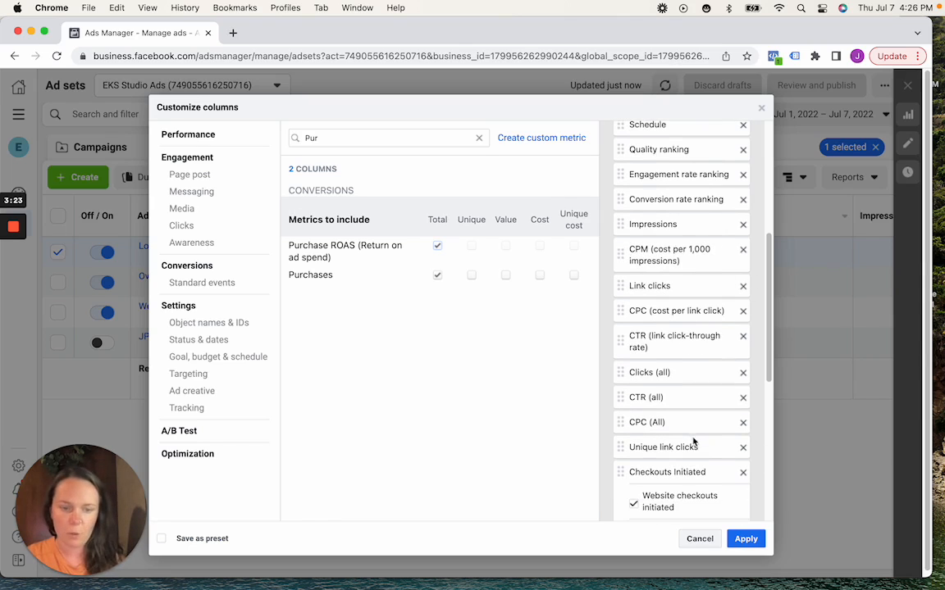
scroll(695, 443, "down", 8)
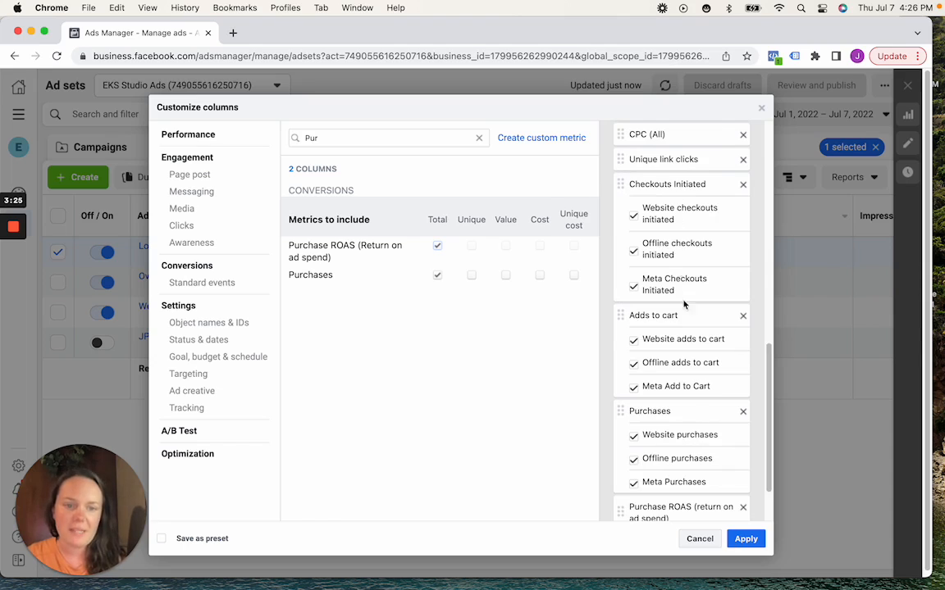
scroll(705, 389, "down", 2)
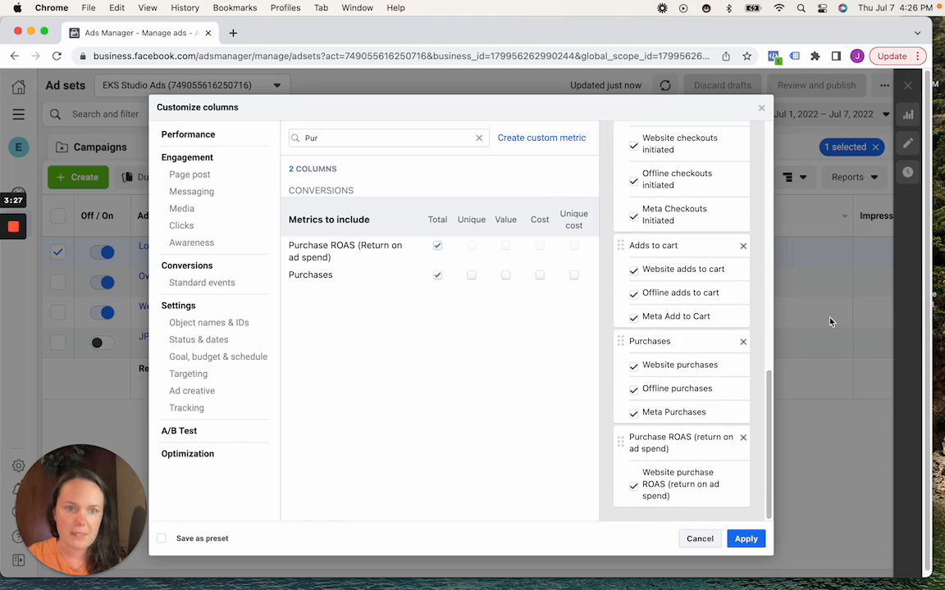
scroll(738, 331, "up", 2)
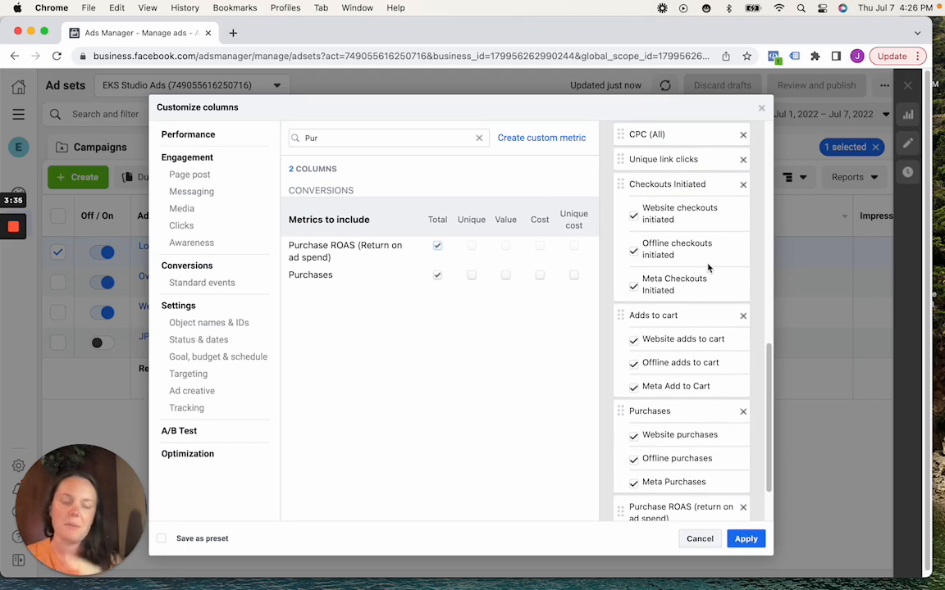
left_click(634, 250)
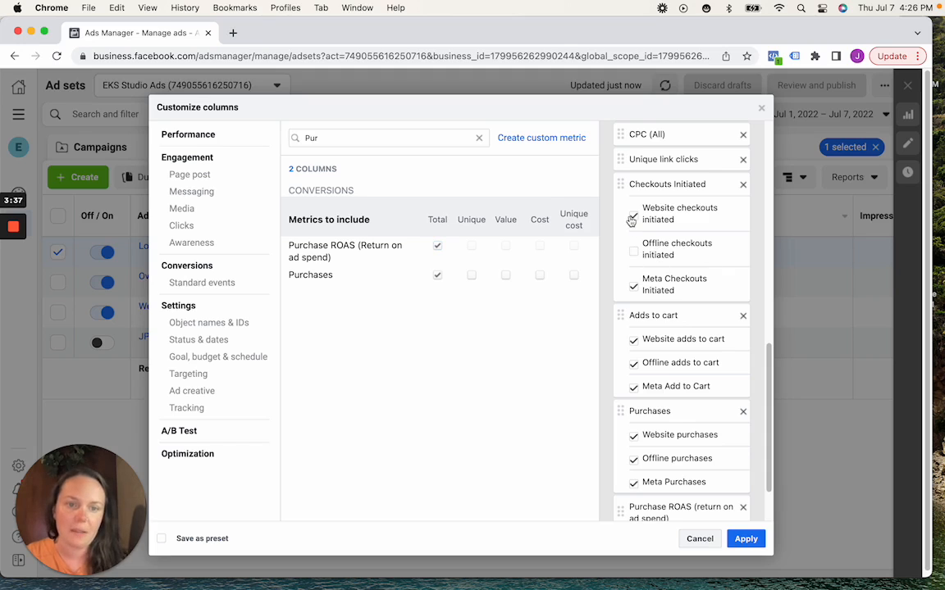
left_click(633, 217)
Step: Exclude the website and offline breakdowns from both Adds to cart and Purchases, keeping only their Meta versions
left_click(633, 339)
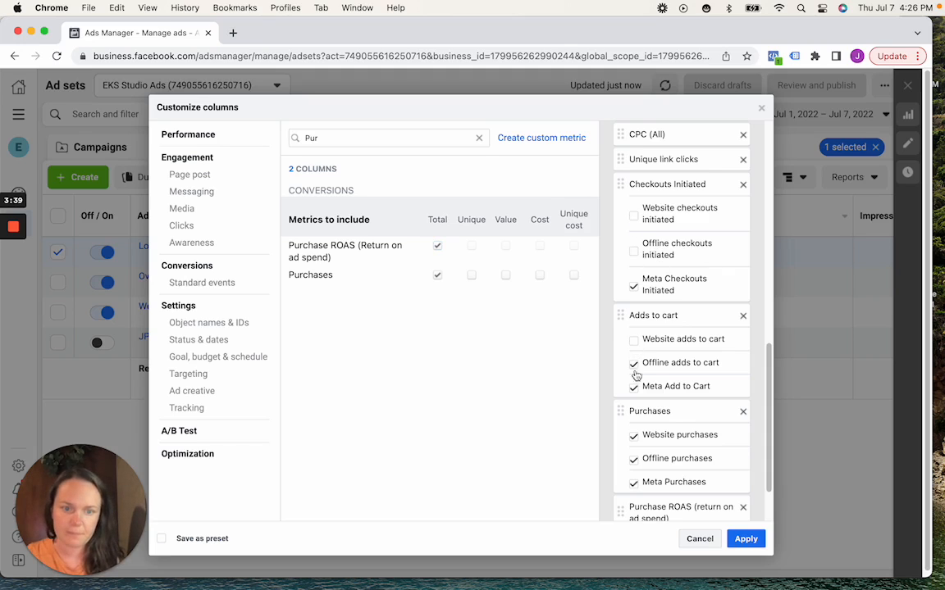
left_click(634, 363)
scroll(638, 366, "down", 2)
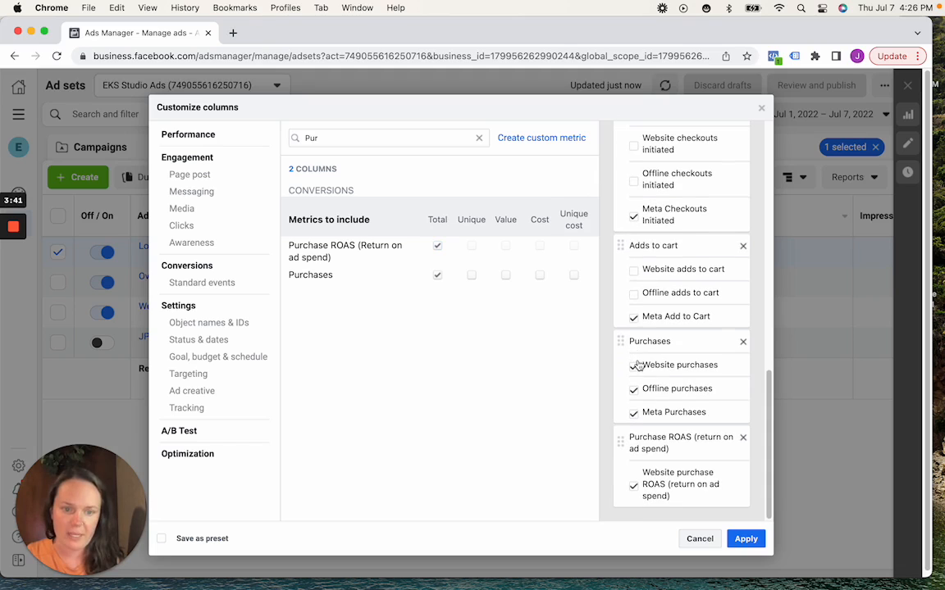
left_click(636, 366)
left_click(633, 391)
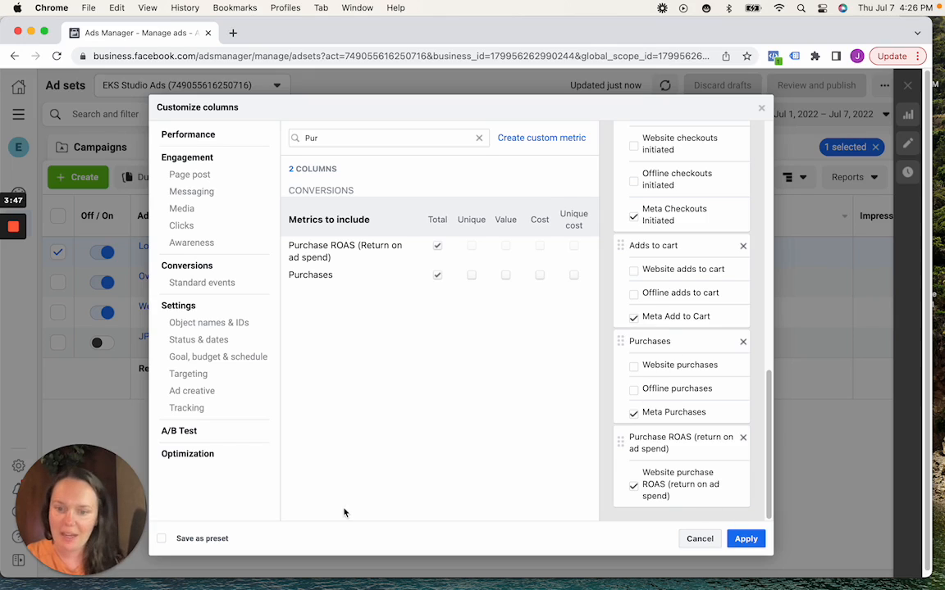
left_click_drag(209, 538, 202, 543)
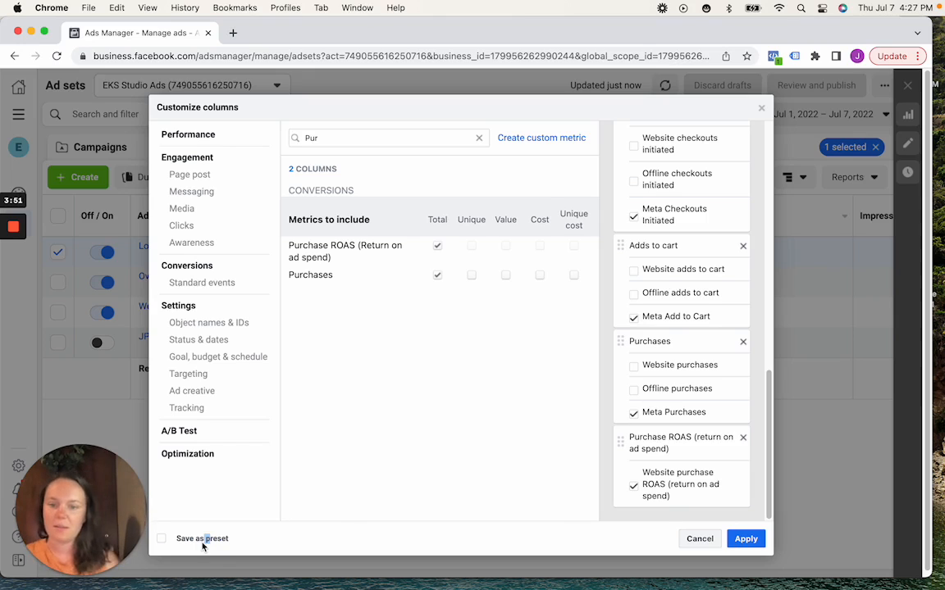
Step: Save the customized columns as a preset named Reporting, replacing the existing preset of that name
left_click(161, 538)
left_click(271, 540)
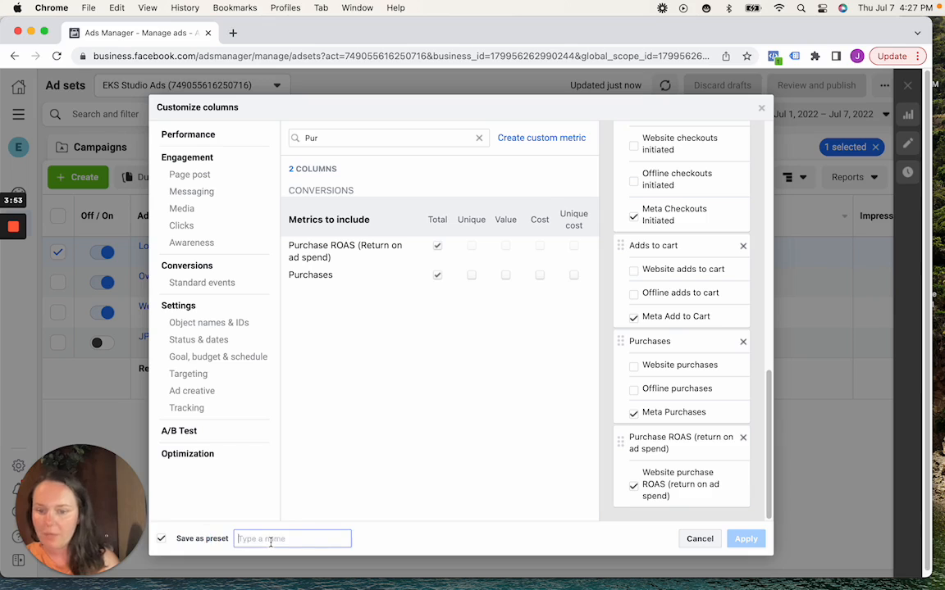
type("Rep")
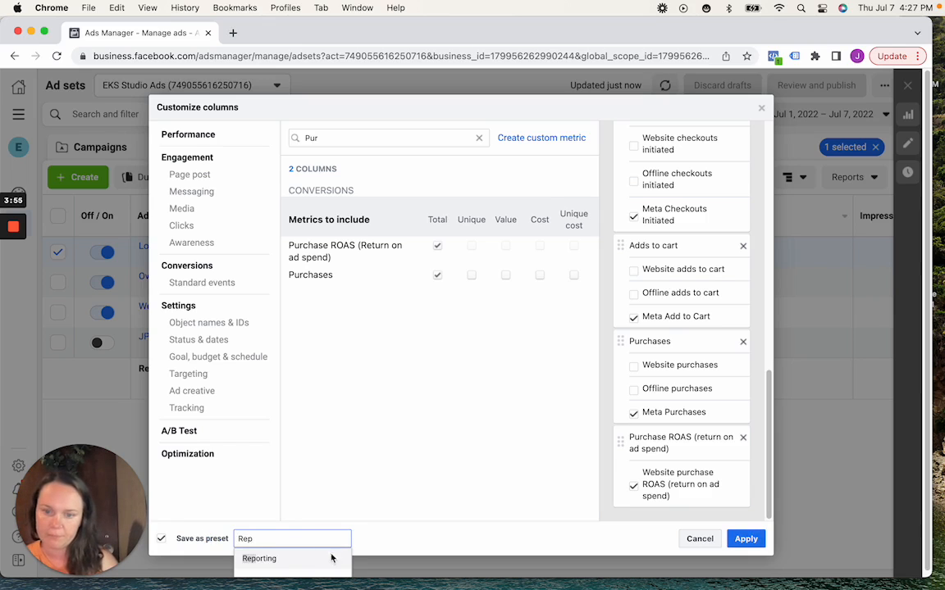
left_click(308, 560)
left_click(745, 539)
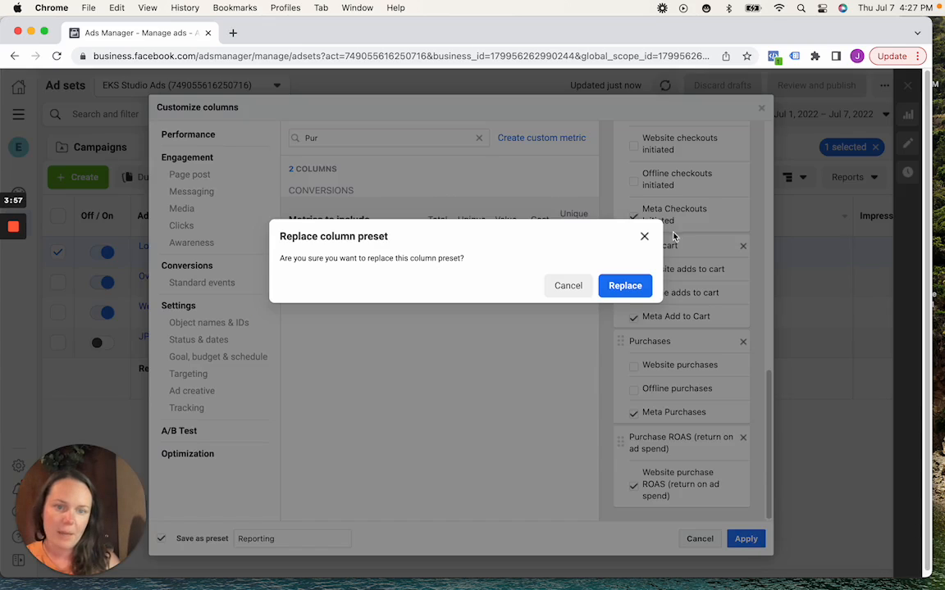
left_click(637, 289)
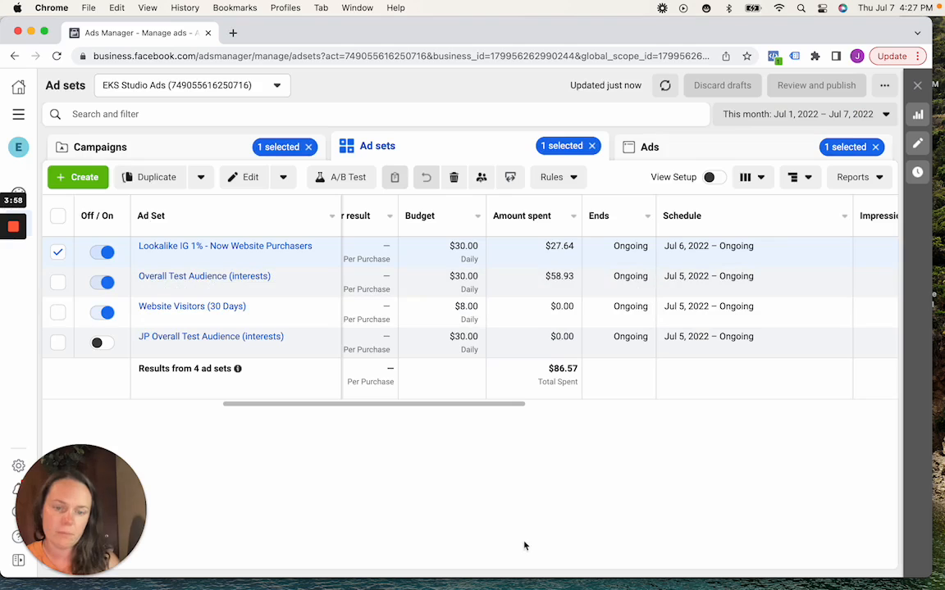
Step: Apply the Reporting column preset to the ad sets table and review its checkout, add-to-cart, purchase and ROAS columns
left_click(747, 178)
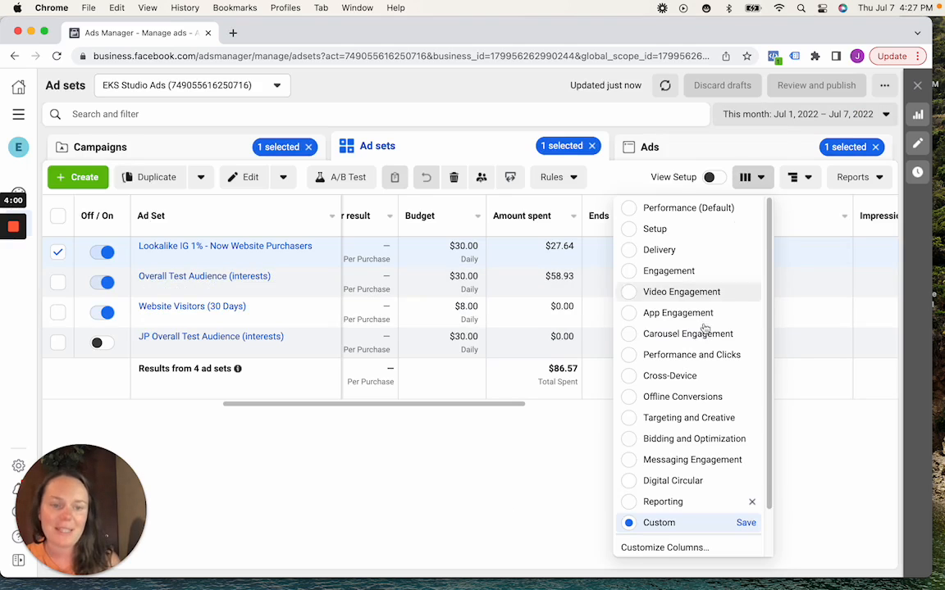
left_click(668, 503)
left_click_drag(334, 403, 820, 401)
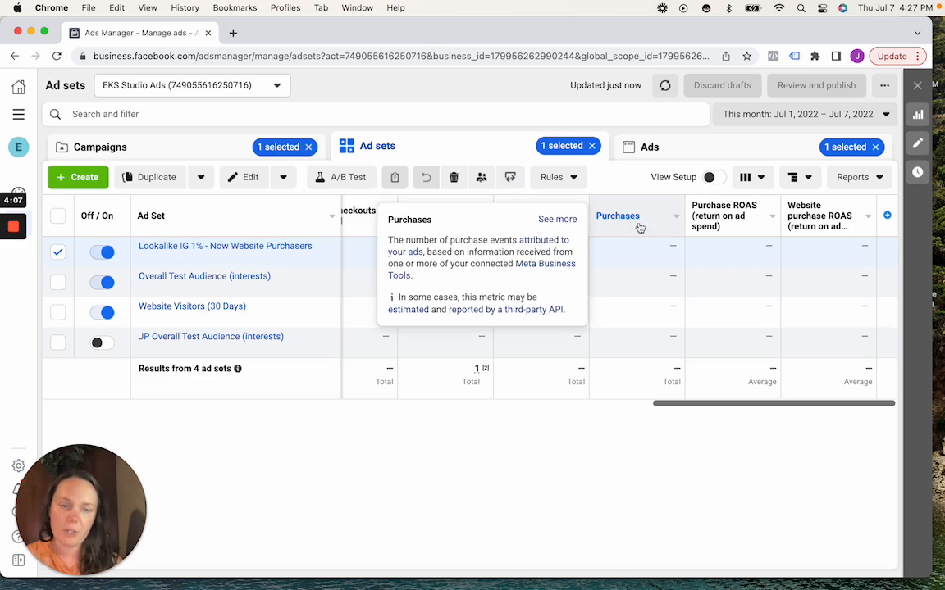
left_click_drag(730, 404, 656, 405)
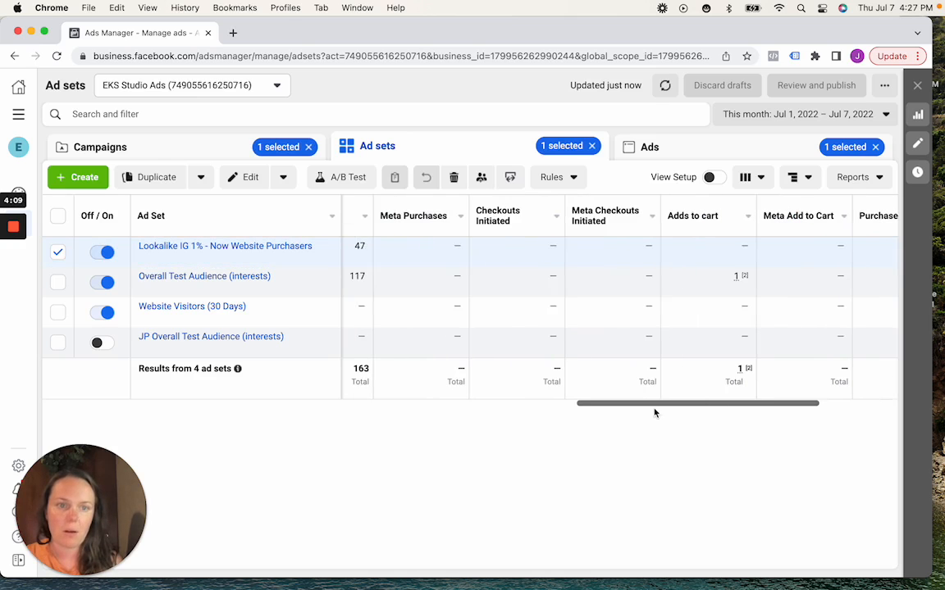
Step: Check which column preset is active and examine the ad sets' adds to cart, checkouts, unique link clicks, budget and amount spent
left_click(760, 177)
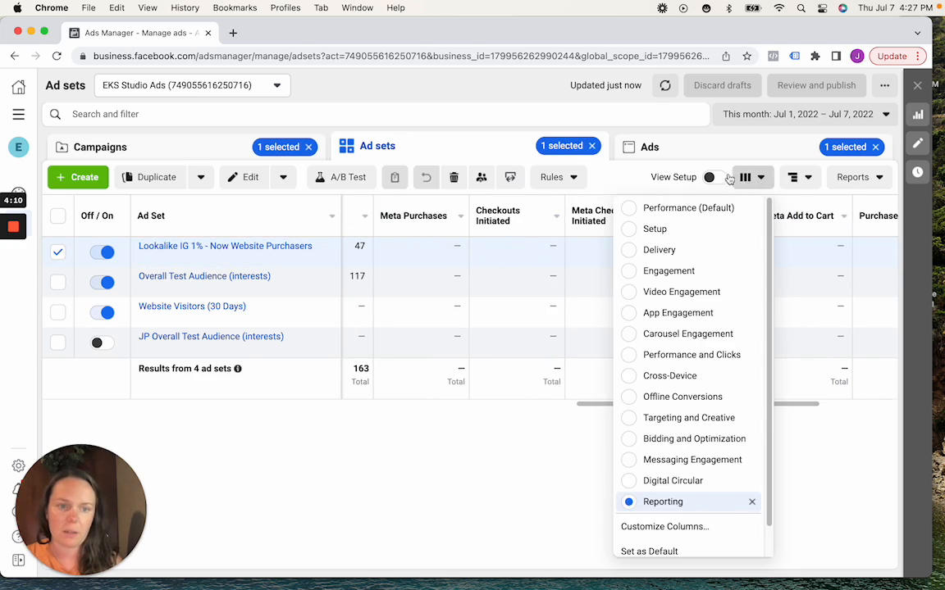
left_click(460, 451)
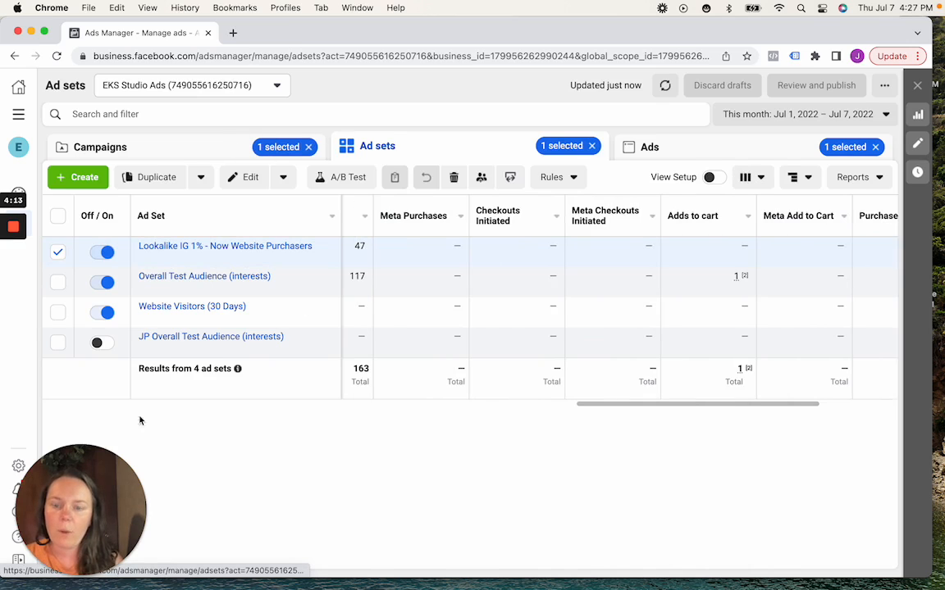
mouse_move(744, 370)
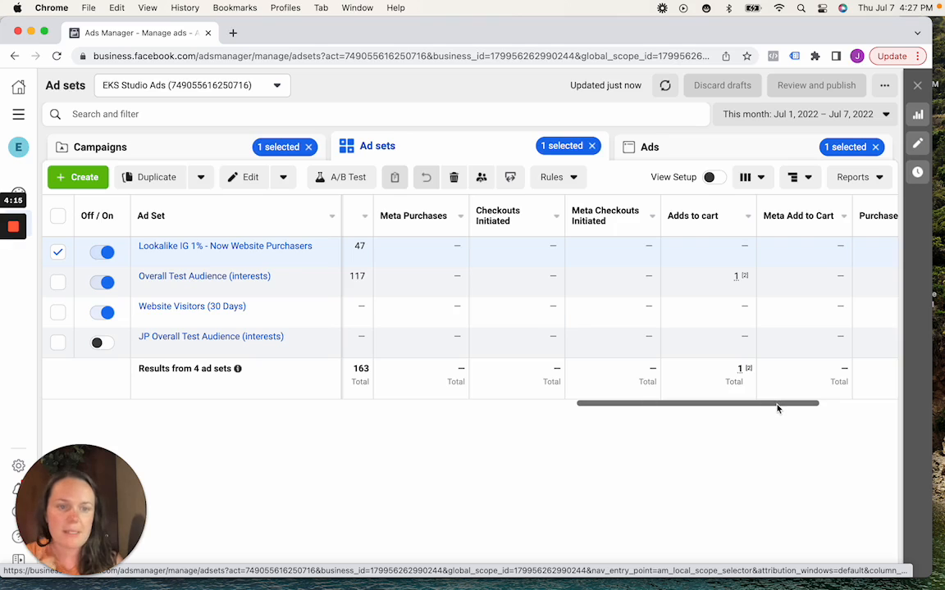
mouse_move(777, 408)
left_mouse_down()
mouse_move(706, 420)
mouse_move(767, 411)
left_mouse_up()
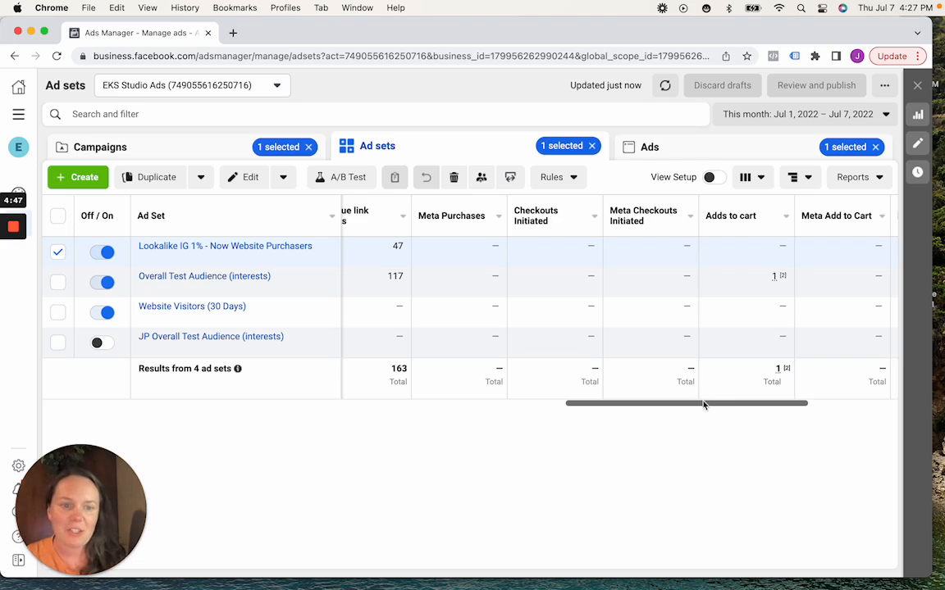
left_click_drag(705, 413, 703, 408)
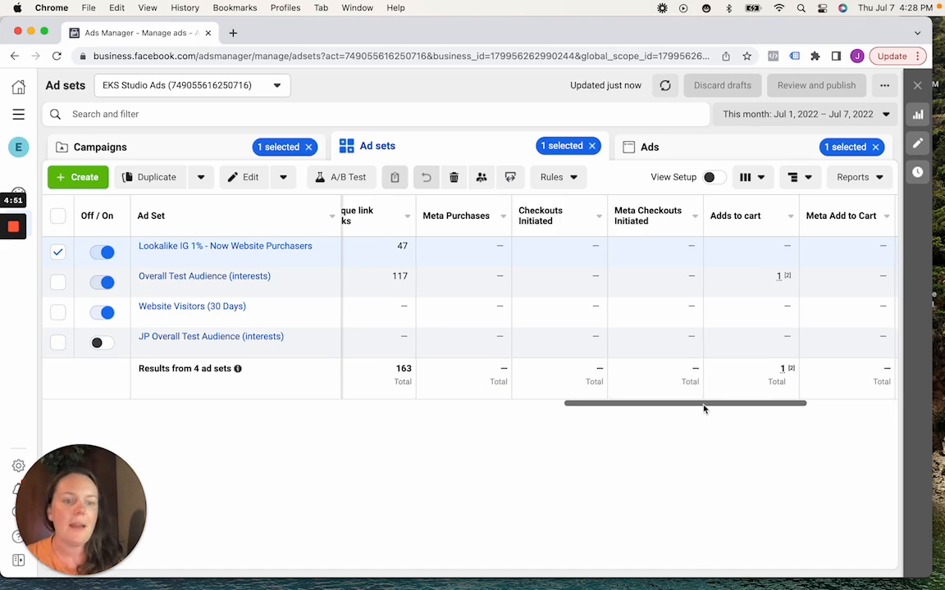
mouse_move(703, 408)
left_mouse_down()
mouse_move(682, 419)
mouse_move(697, 402)
left_mouse_up()
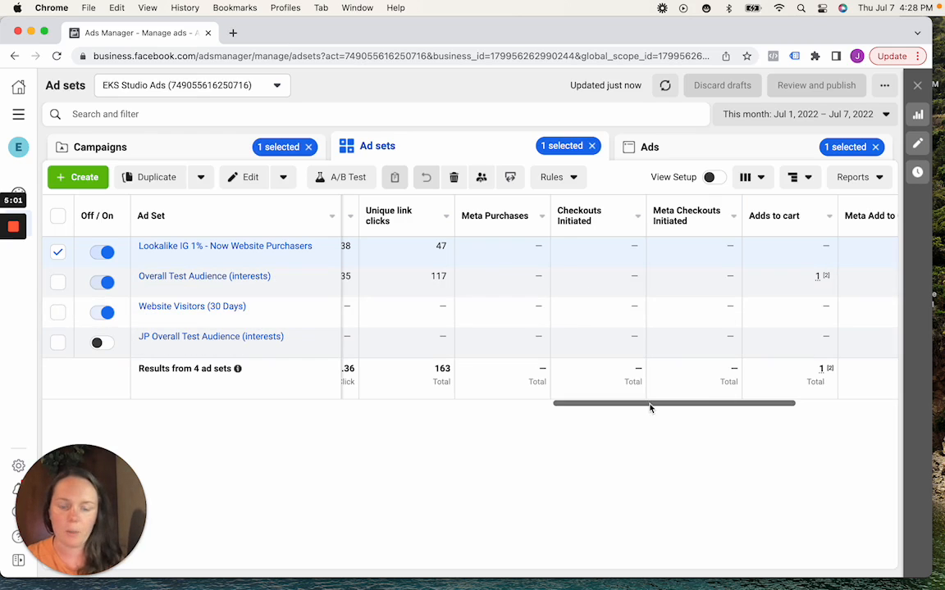
left_click_drag(649, 407, 296, 459)
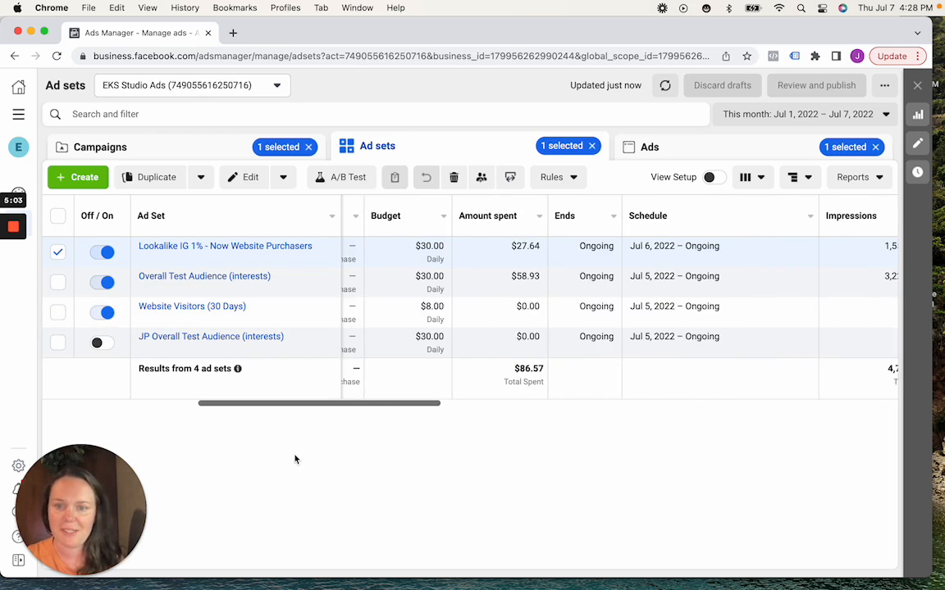